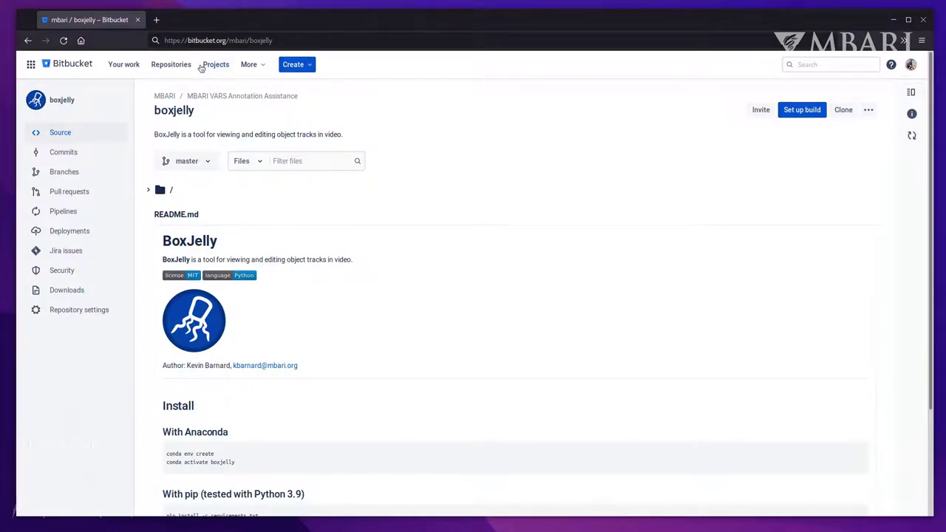
Step: Check the boxjelly repository address on Bitbucket and look through the README's install instructions
left_click(187, 41)
left_click(187, 40)
left_click_drag(187, 41, 287, 40)
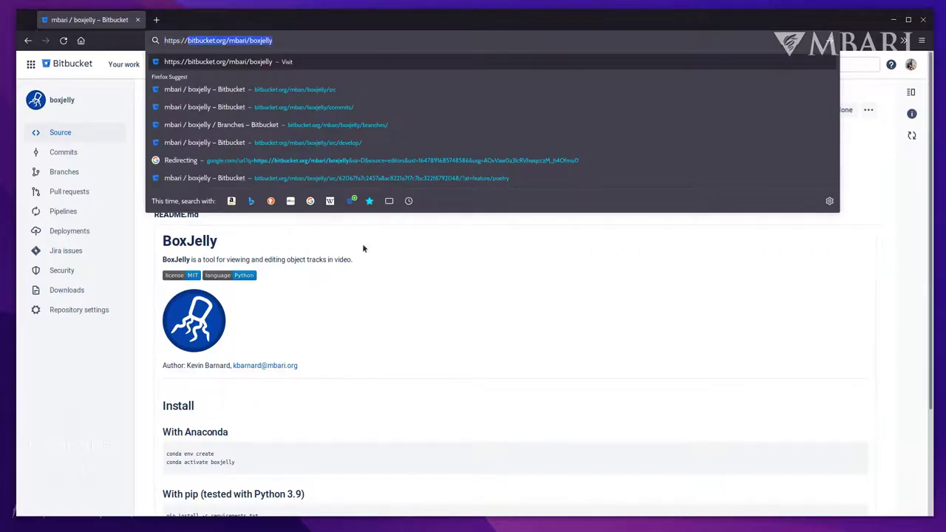
left_click(380, 280)
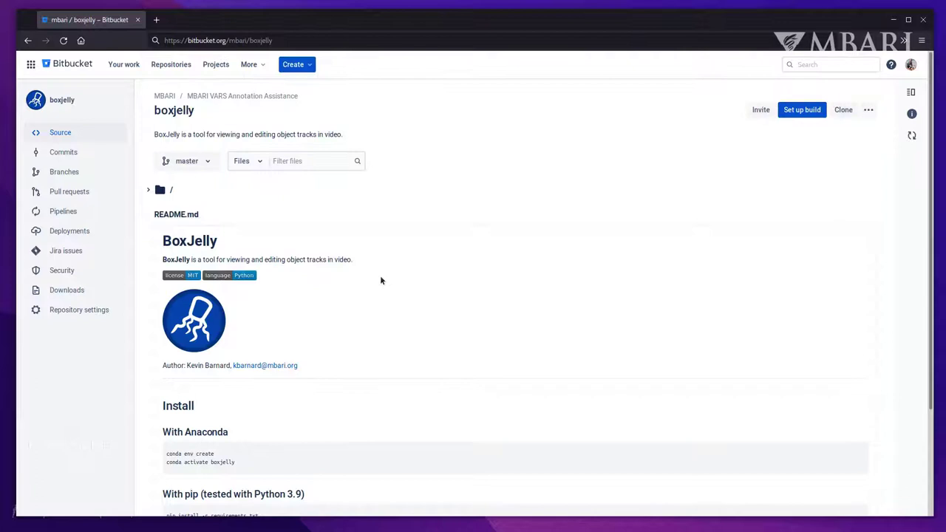
scroll(381, 280, "down", 3)
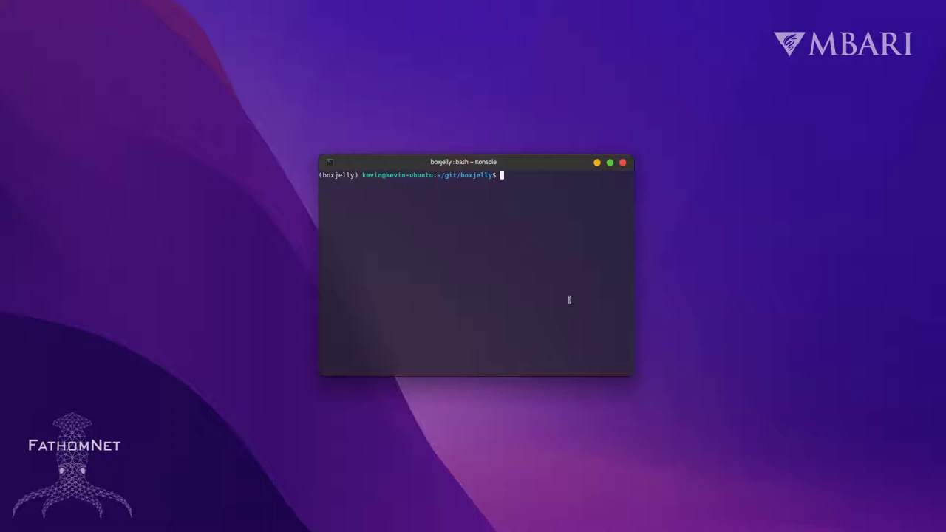
Step: Launch BoxJelly from the terminal with python boxjelly.py and enlarge its window to fill most of the screen
type("python boxjelly.py")
key("Return")
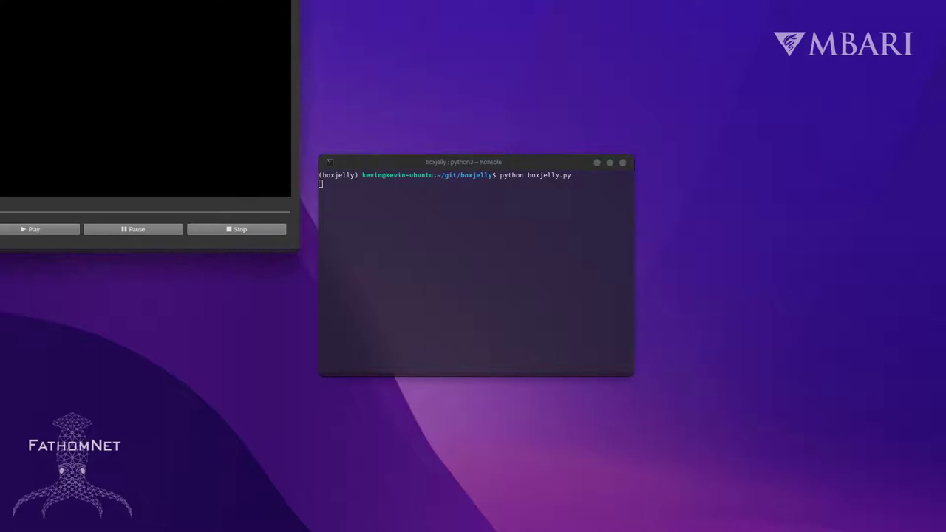
left_click_drag(0, 7, 298, 12)
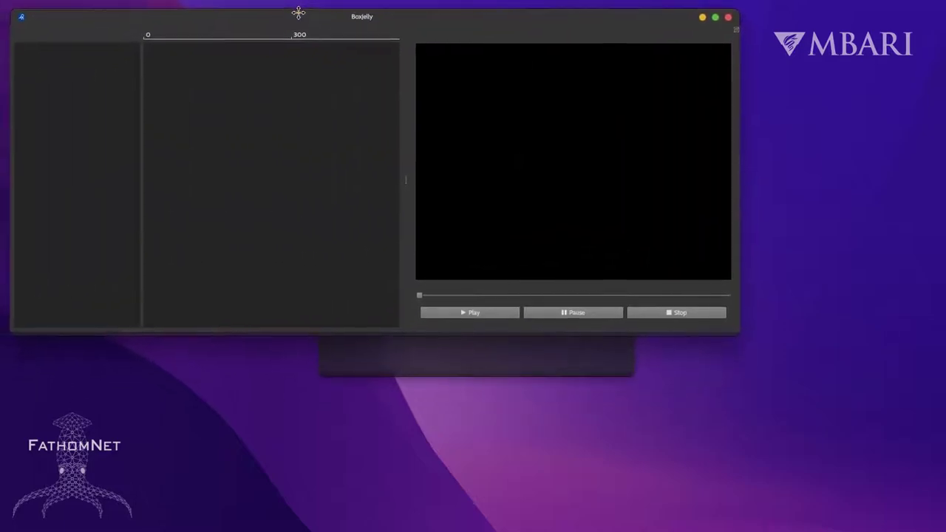
left_click_drag(734, 332, 936, 519)
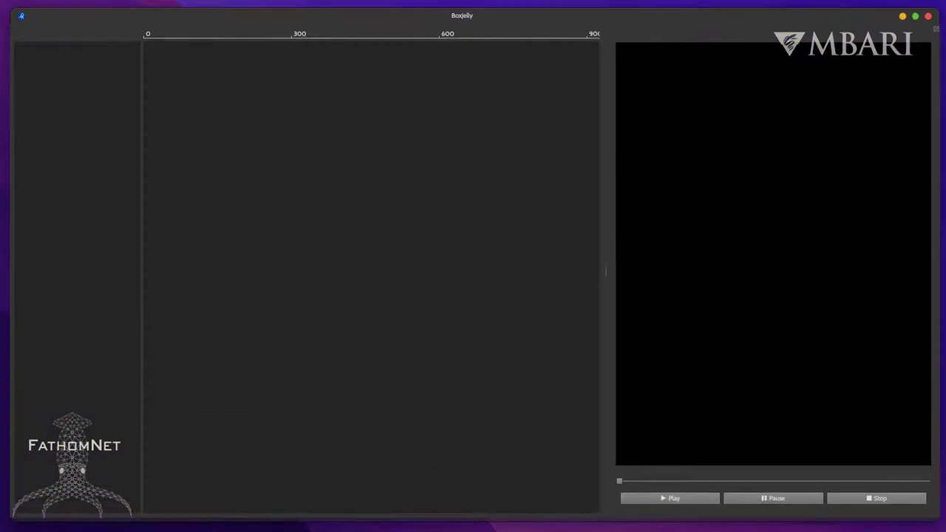
Step: Load the video file video.mp4 together with the YOLOv5-DeepSort tracks file deepsort_tracks.txt
key("ctrl+o")
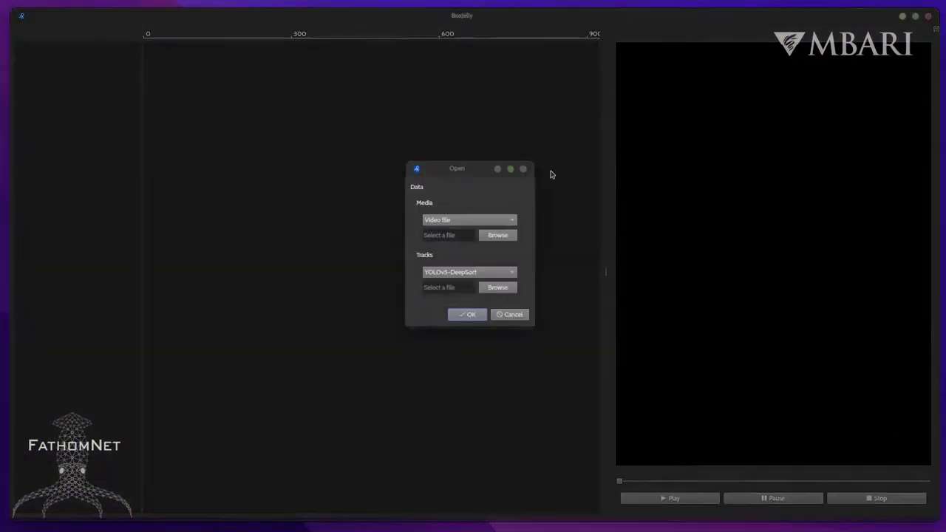
left_click(503, 235)
double_click(397, 269)
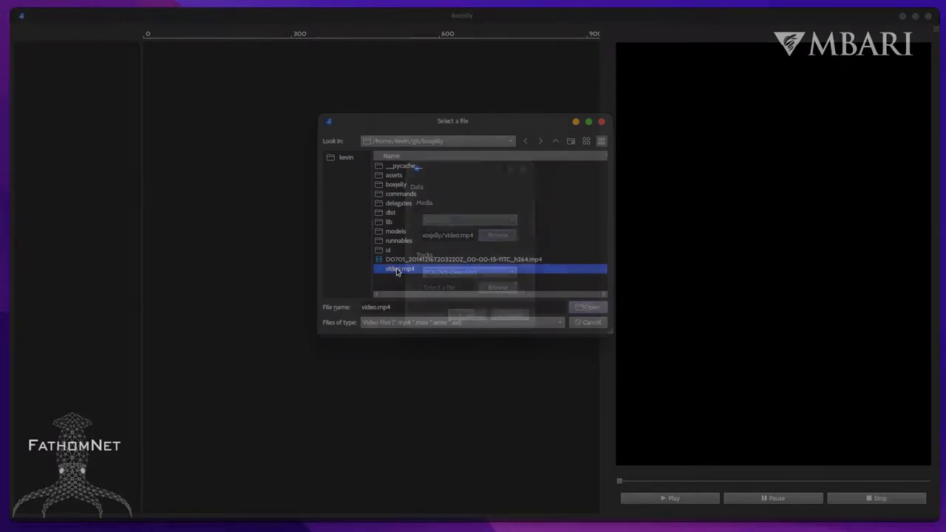
left_click(505, 291)
double_click(408, 260)
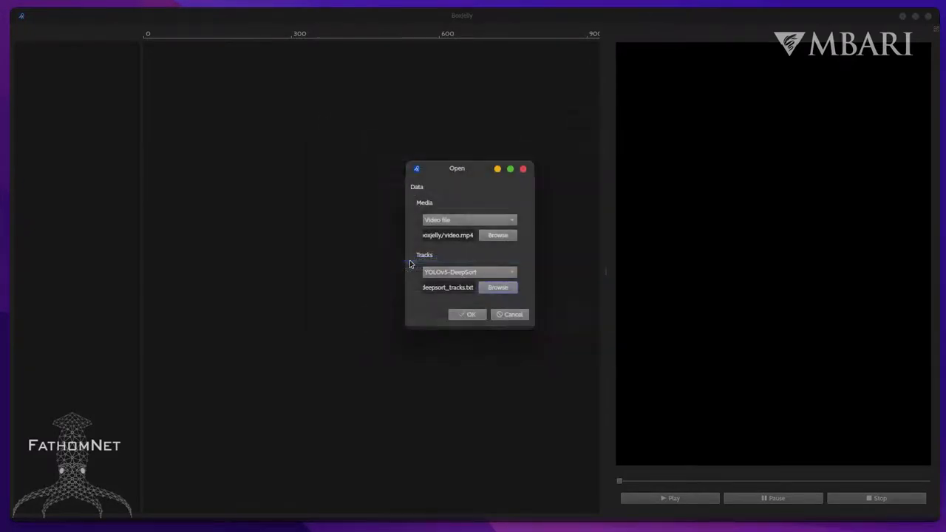
left_click(472, 315)
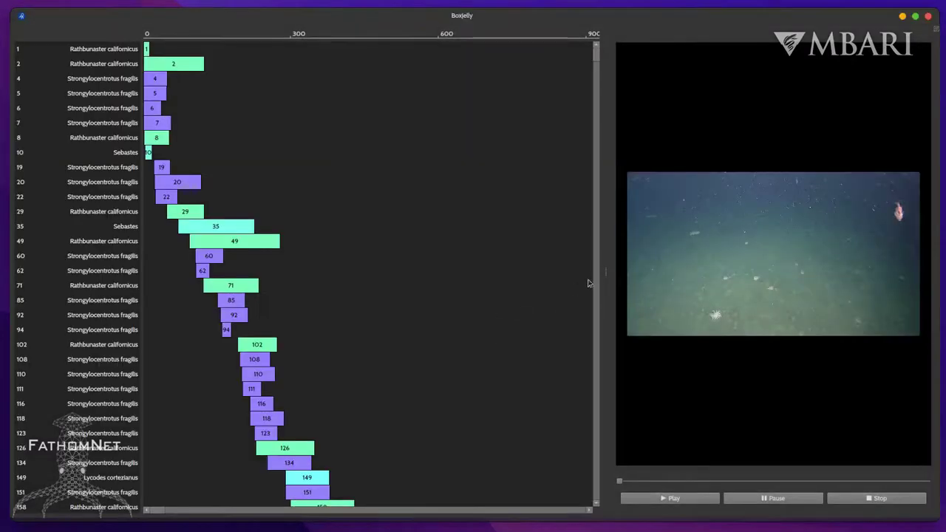
Step: Widen the video pane beside the timeline and look over the tracks down the list and along the frames
left_click_drag(606, 270, 443, 265)
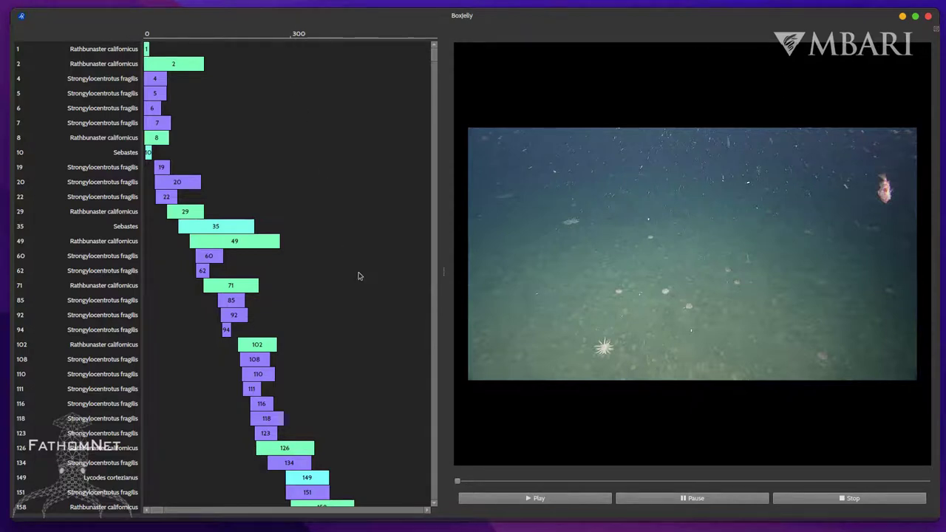
scroll(360, 276, "down", 6)
scroll(360, 275, "up", 5)
scroll(359, 274, "up", 2)
scroll(159, 512, "right", 2)
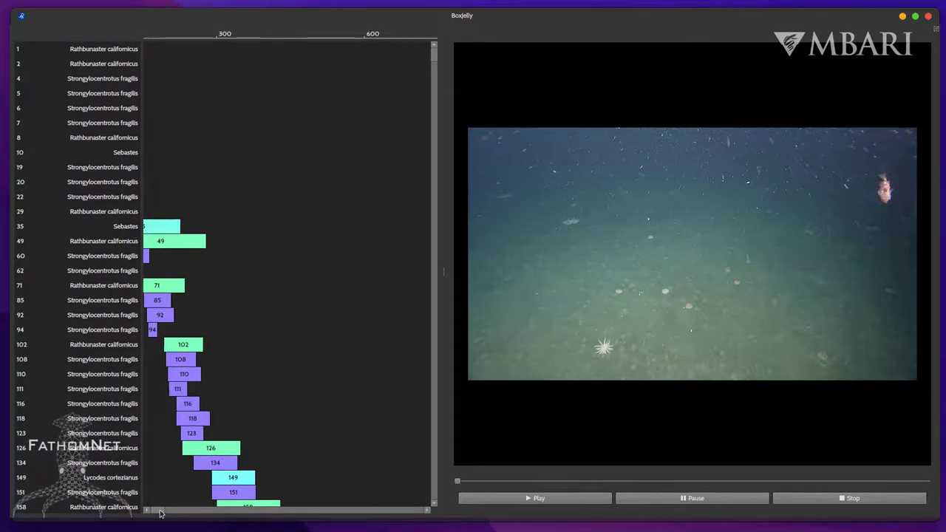
scroll(159, 512, "left", 3)
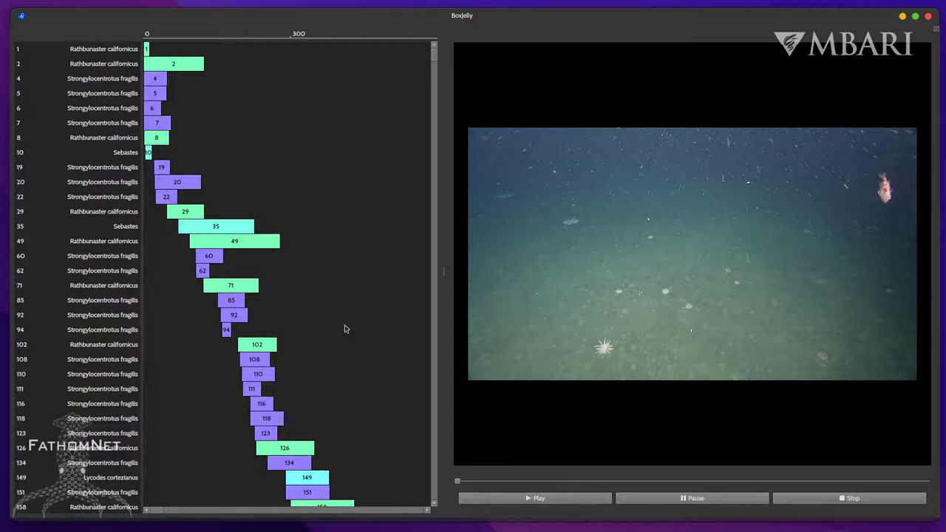
scroll(345, 326, "up", 3)
scroll(344, 329, "down", 3)
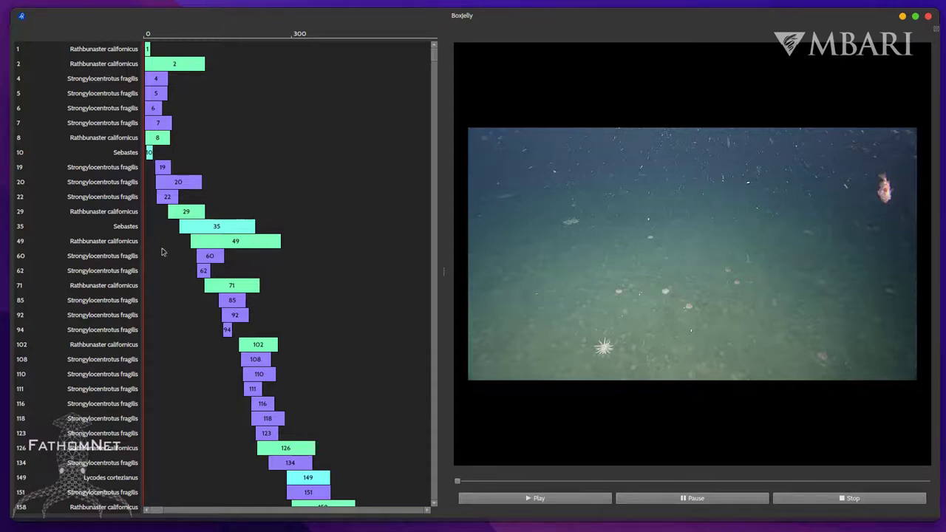
Step: Try selecting individual tracks in the list, ending with tracks 118, 92 and 29 selected together
left_click(111, 108)
left_click(127, 296)
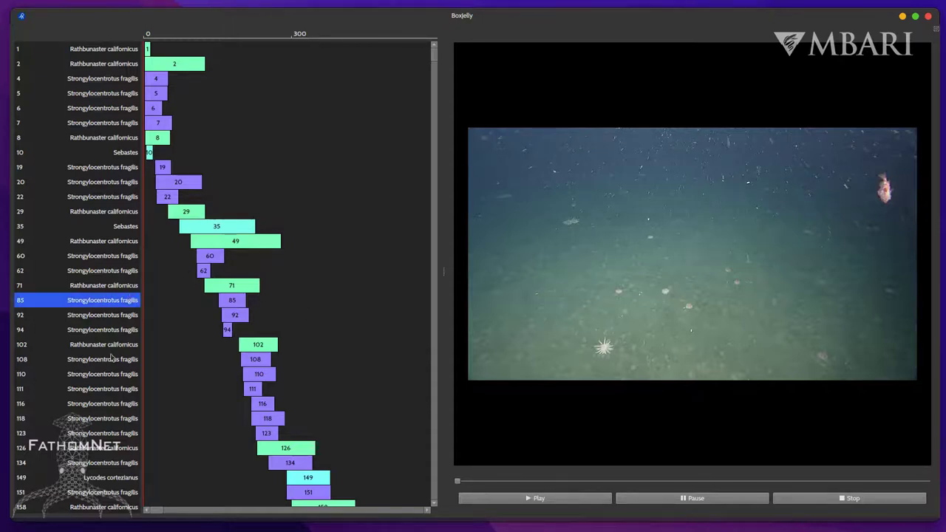
left_click(104, 423)
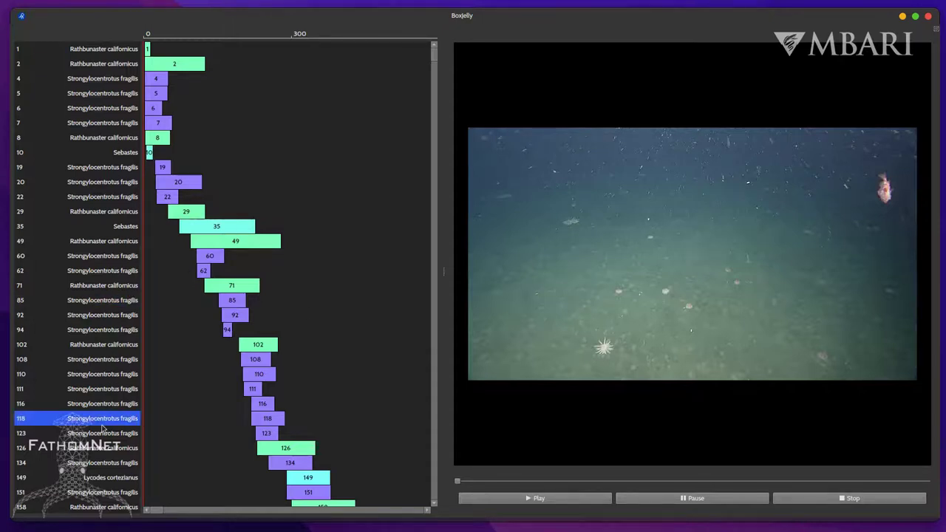
left_click(126, 314)
left_click(118, 213)
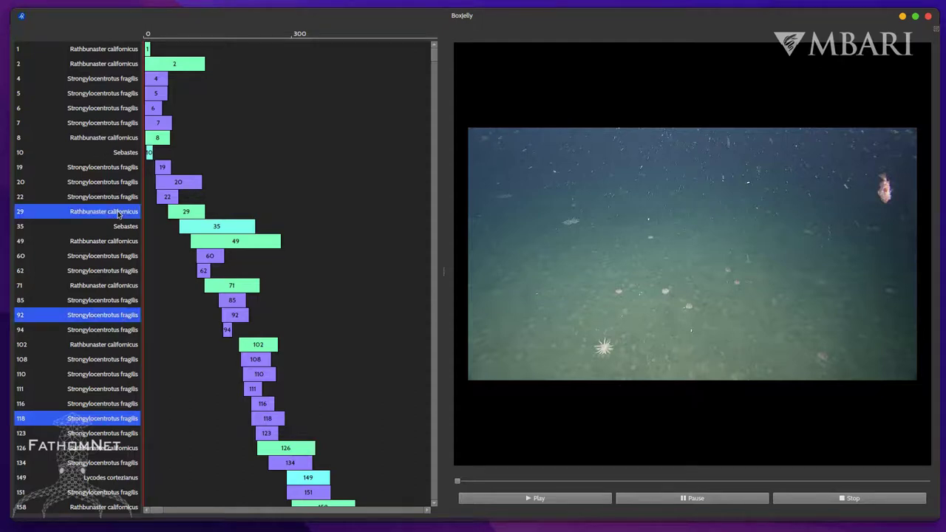
Step: Select the range of tracks 8 through 108, and reduce the selection to track 110 alone
left_click(111, 140)
left_click(119, 358, "shift")
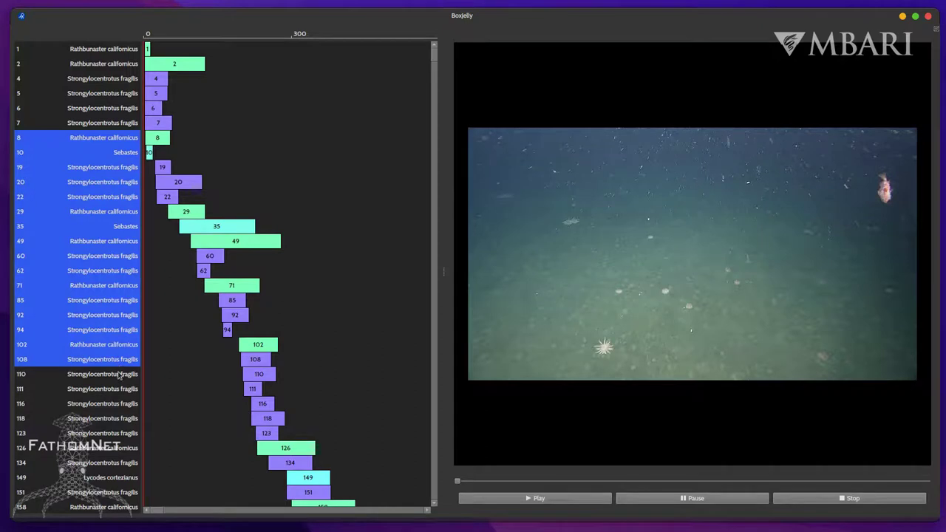
left_click(118, 374)
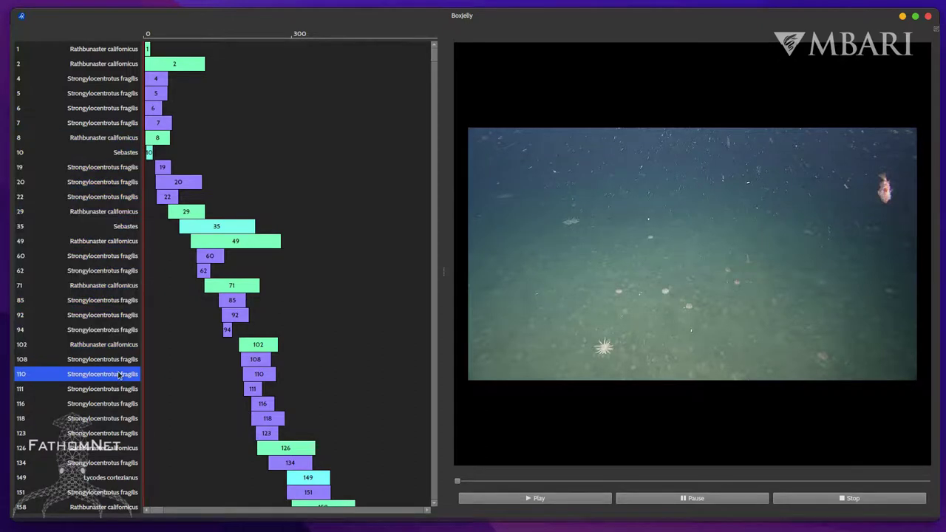
Step: Seek the video to about frames 150 and 270, return to frame 0 and play it to view the tracked boxes
left_click(219, 41)
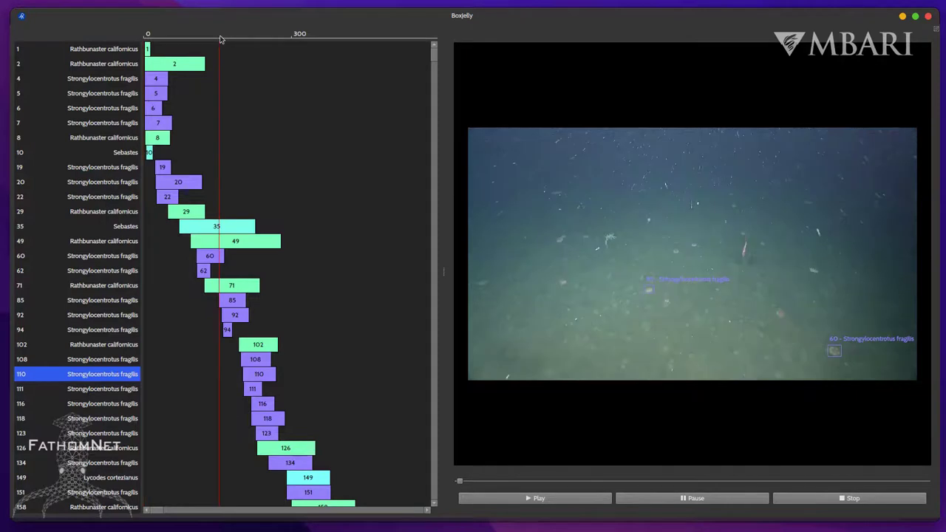
left_click(277, 40)
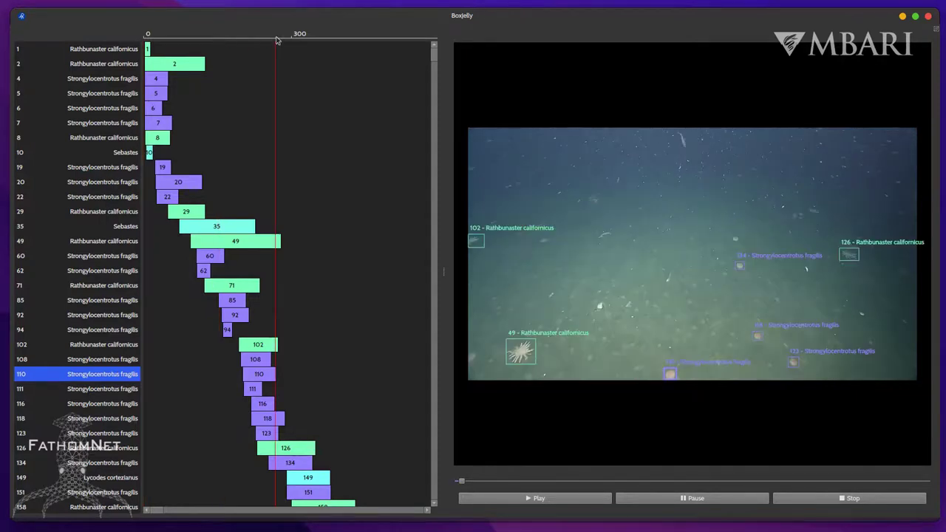
left_click(145, 37)
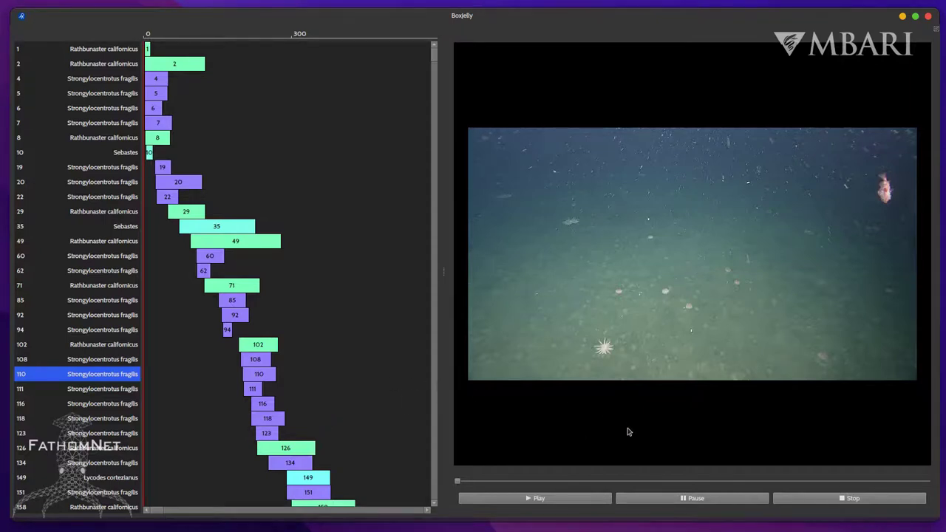
left_click(568, 499)
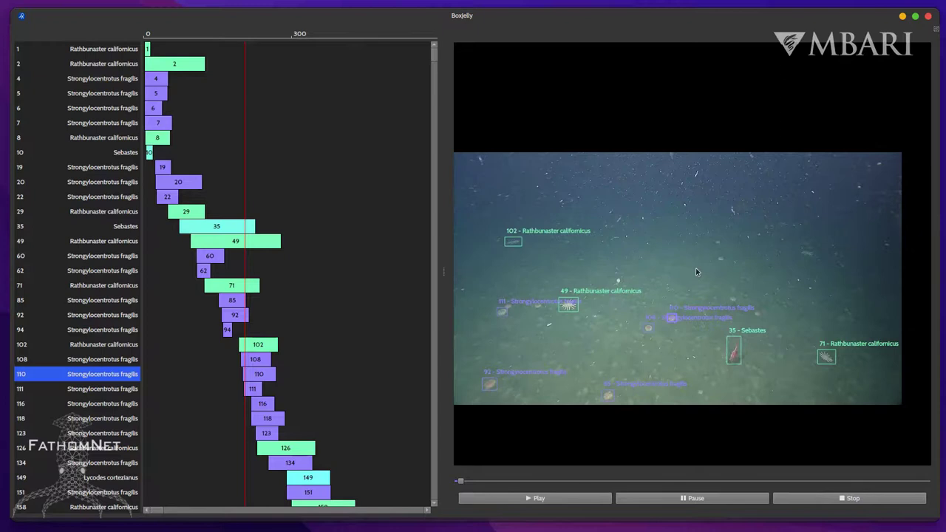
Step: Dock the video pane above the track timeline, and move it back beside the timeline
left_click_drag(621, 56, 363, 52)
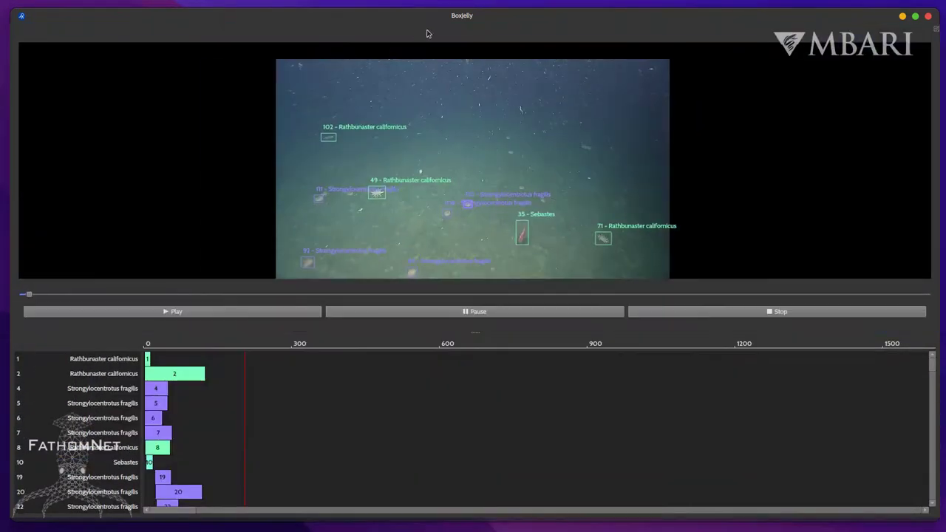
left_click_drag(429, 32, 910, 249)
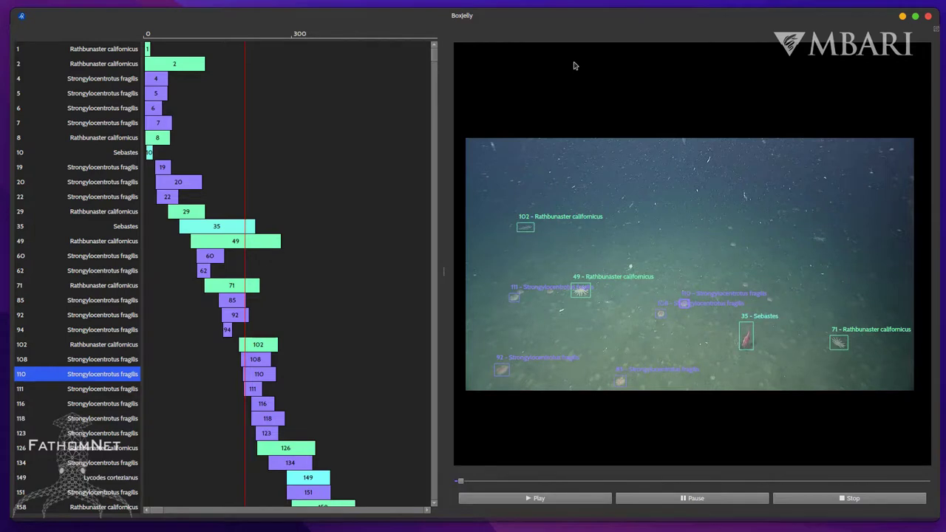
Step: Relabel tracks 35 through 71 as "test" and undo the relabelling
left_click(114, 230)
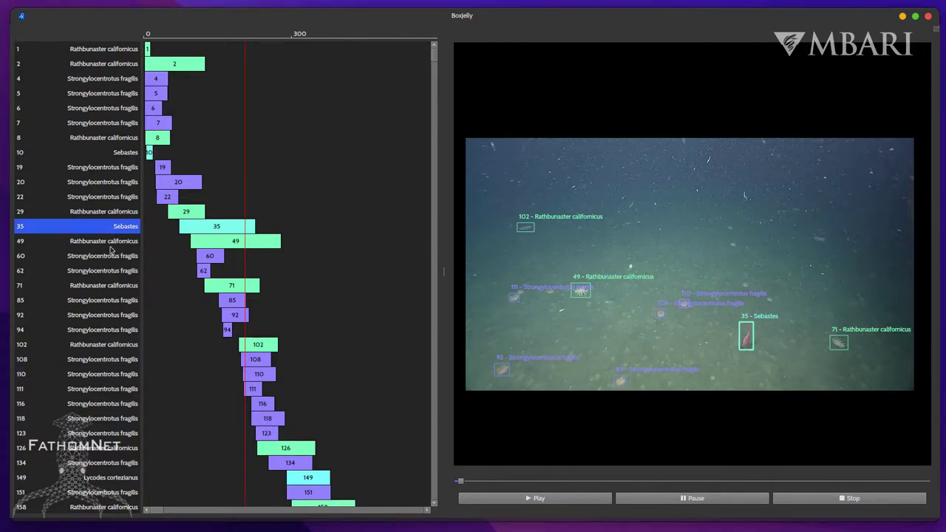
left_click(112, 284, "shift")
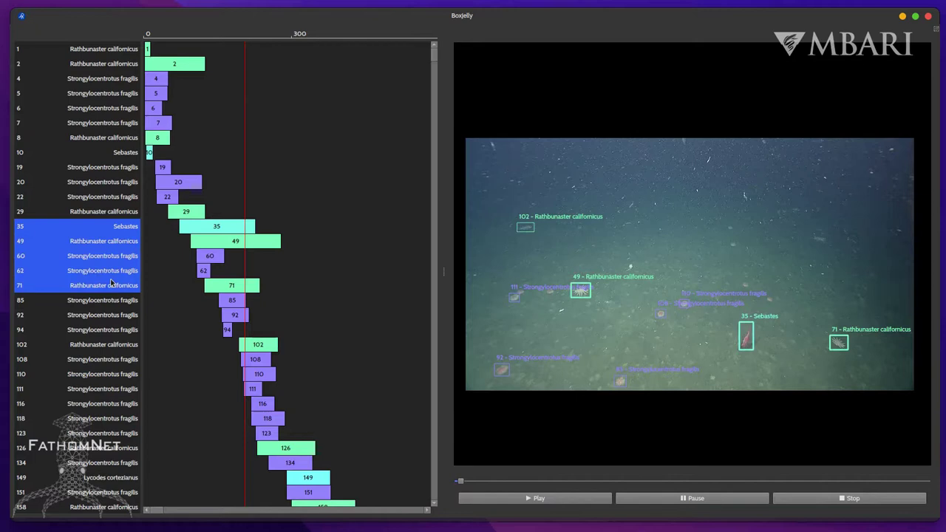
type("l")
type("test")
key("Return")
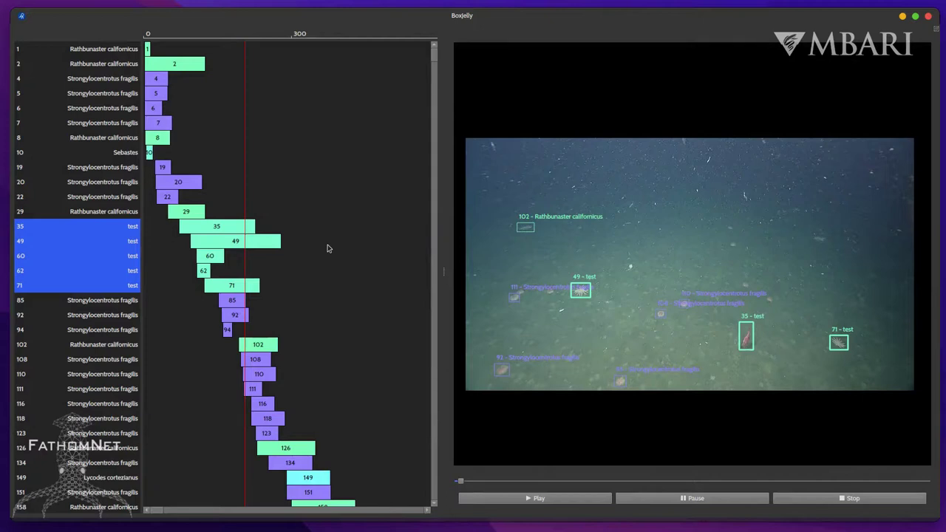
key("super+z")
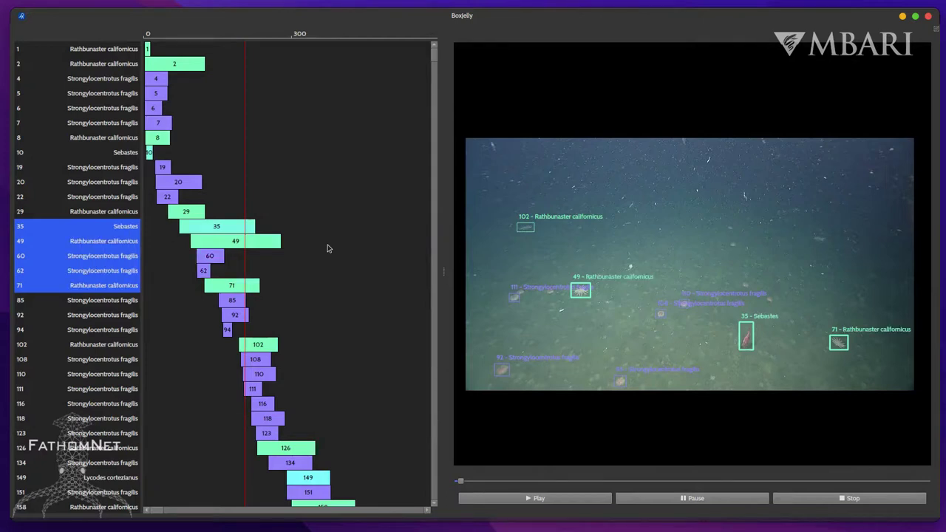
Step: Split Sebastes track 35 at about frame 160 and select both resulting tracks
left_click(95, 228)
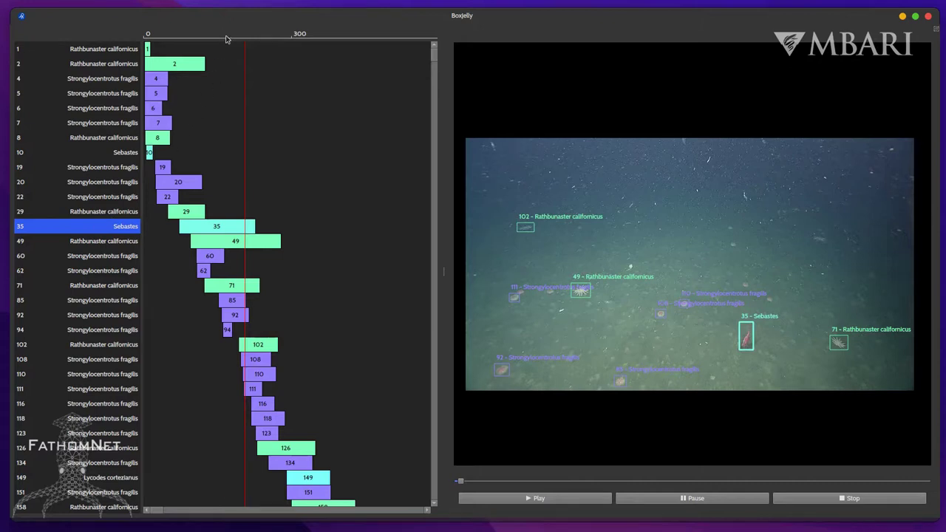
left_click(227, 39)
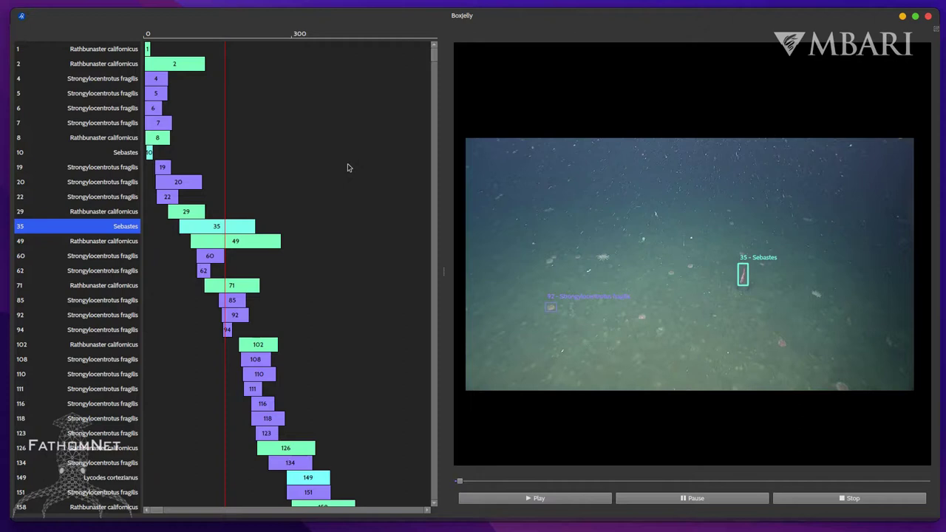
key("s")
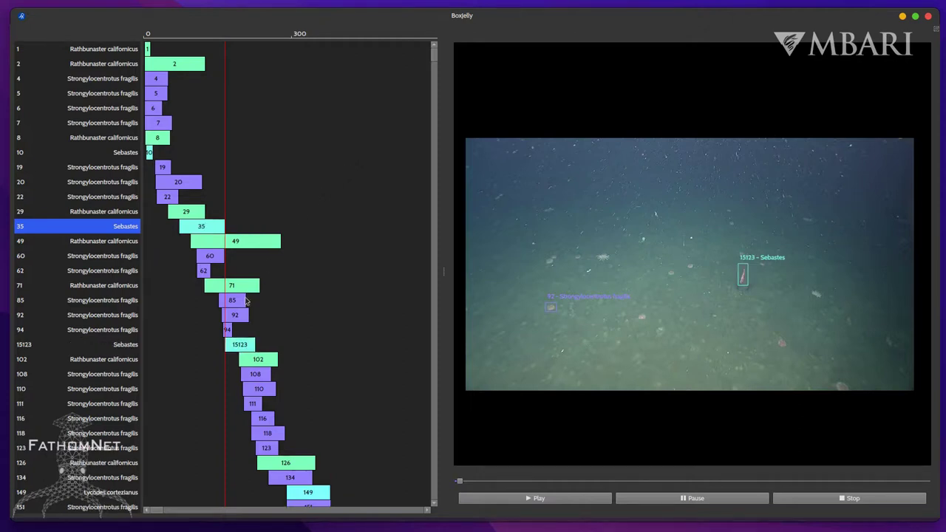
left_click(118, 345)
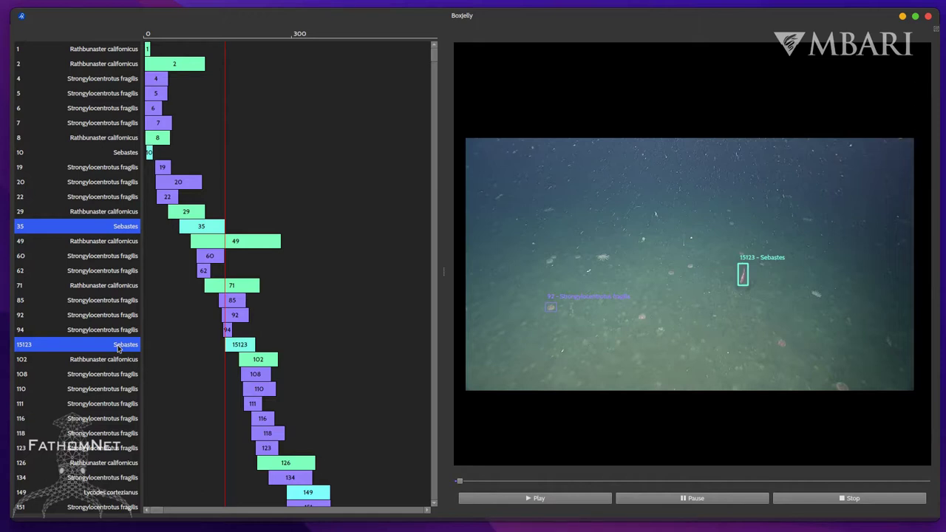
Step: Merge tracks 49, 60 and 62 into a single track
left_click(122, 244)
left_click(119, 273, "shift")
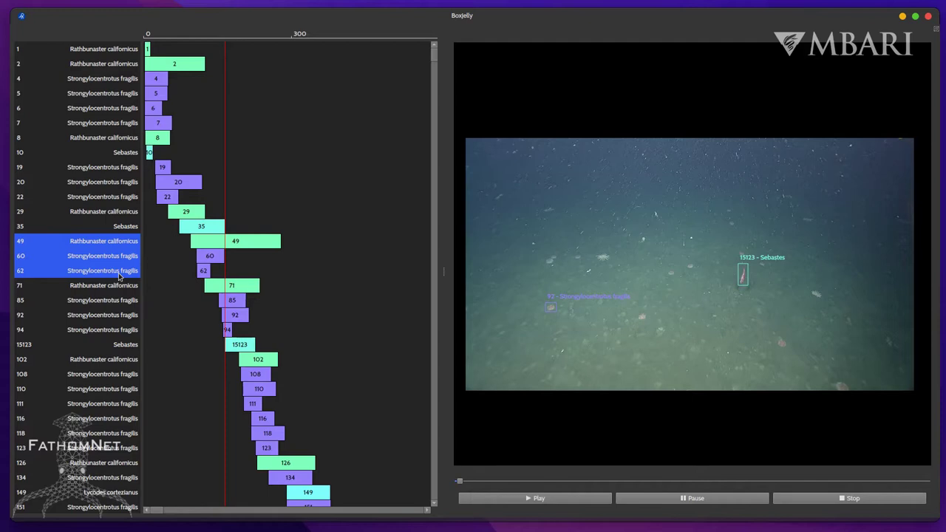
key("m")
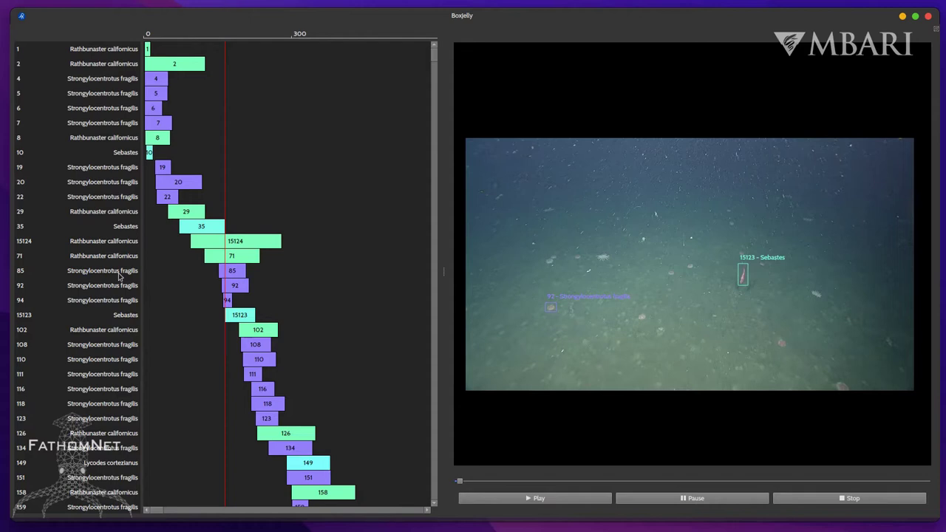
Step: Delete the merged Rathbunaster californicus track and the second half of the split Sebastes track
left_click(112, 246)
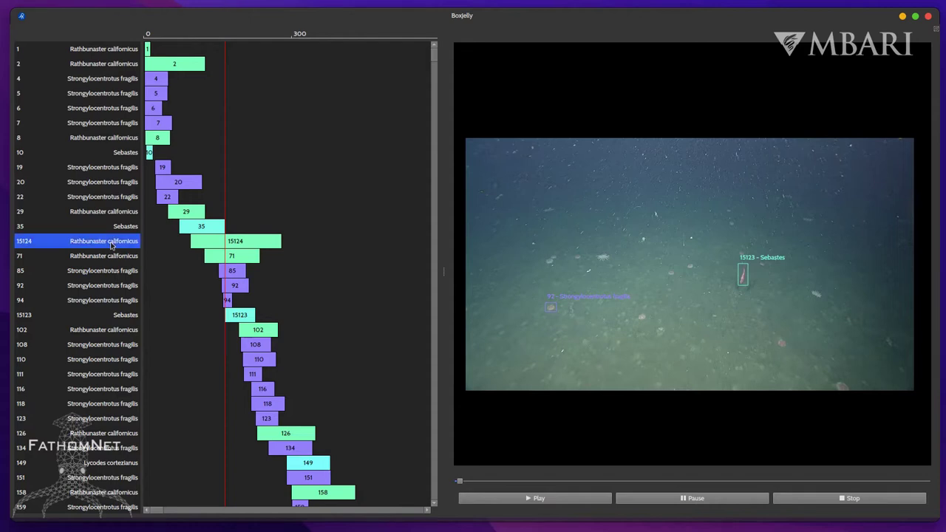
left_click(123, 321)
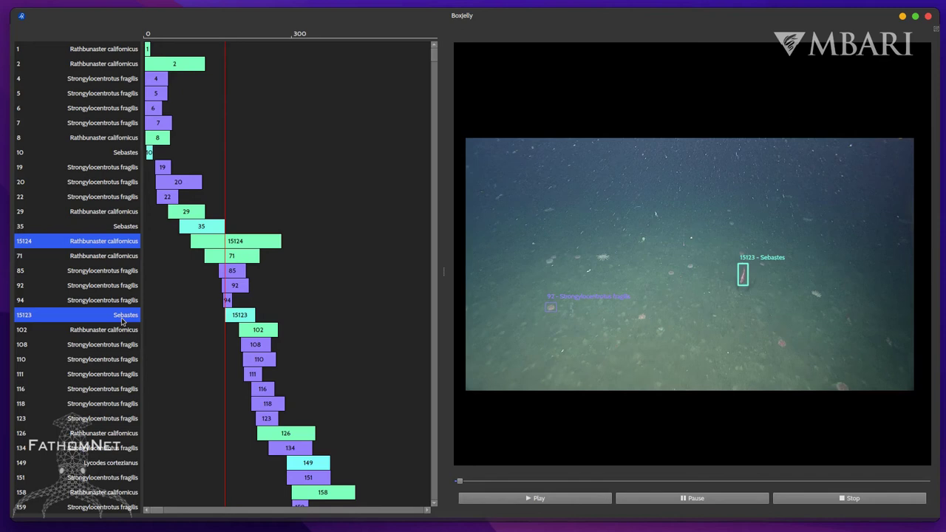
key("Delete")
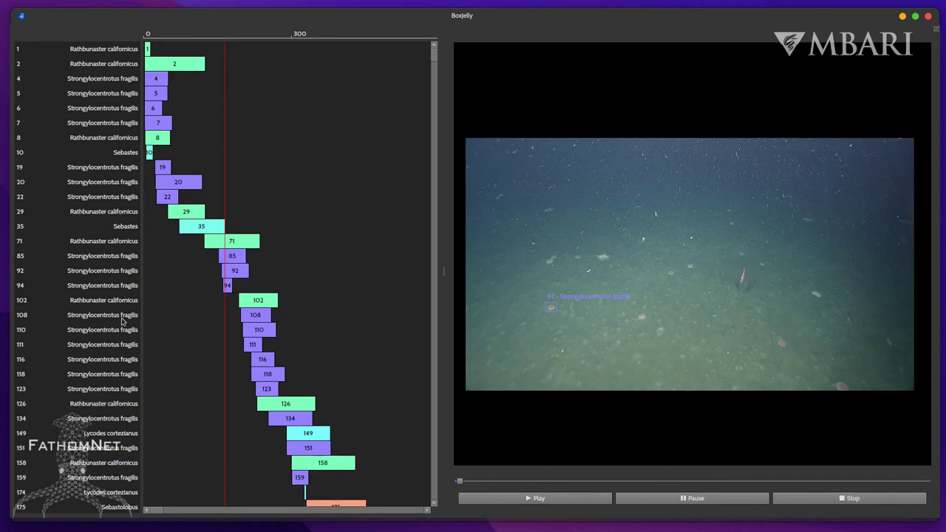